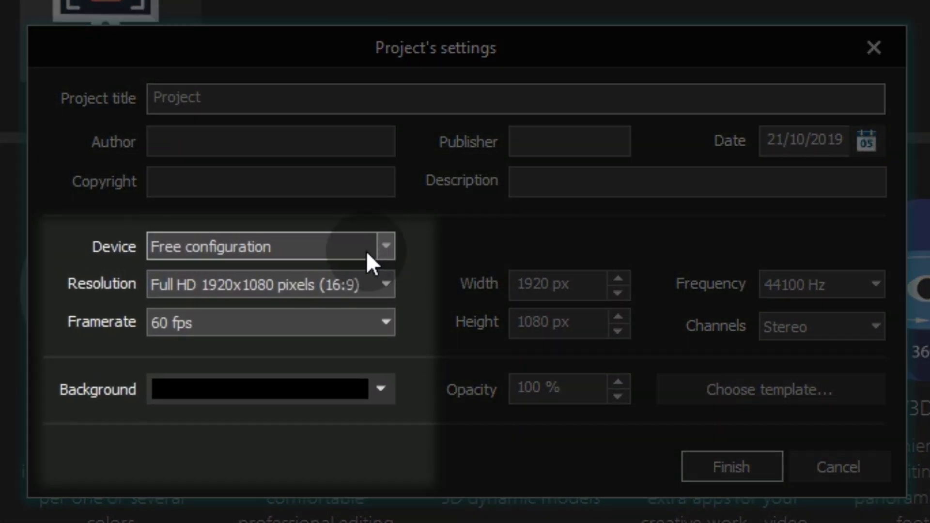
# Choose the Twitter device preset with the portrait 640x640 resolution
pyautogui.click(367, 251)
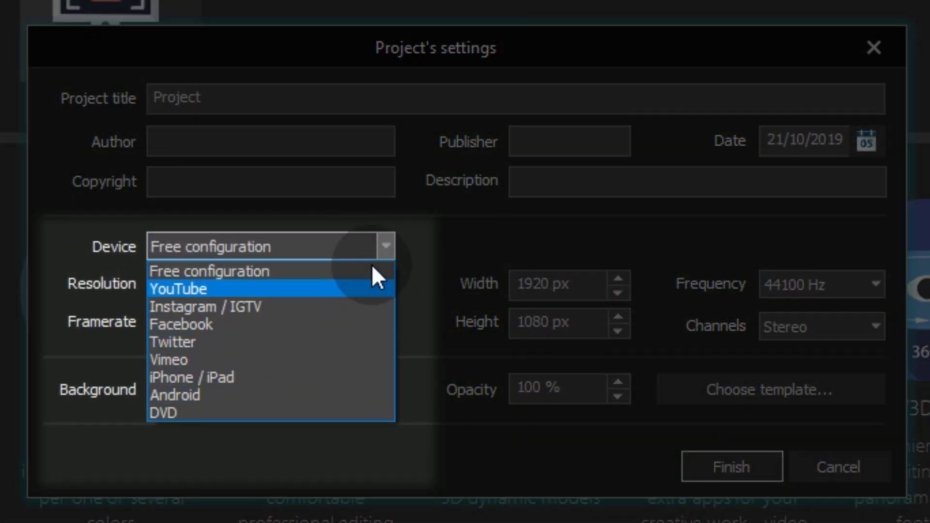
pyautogui.click(368, 344)
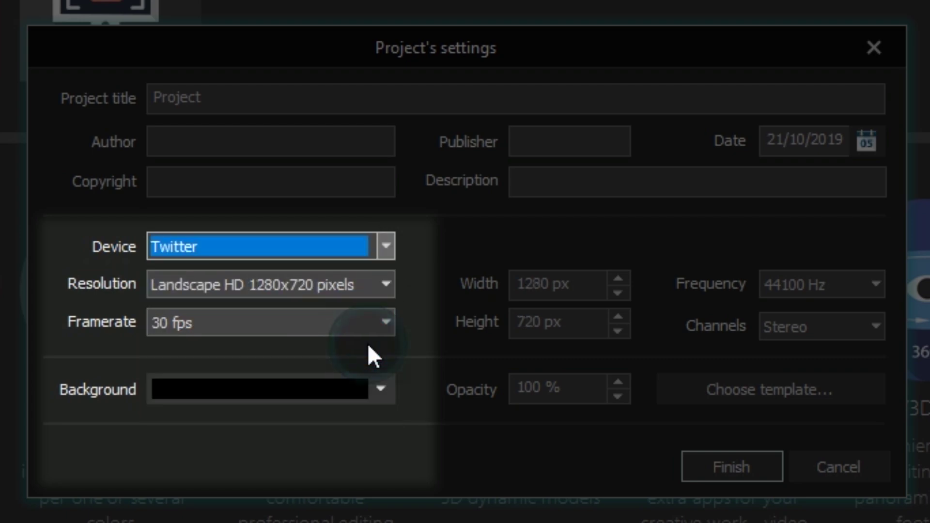
pyautogui.click(387, 284)
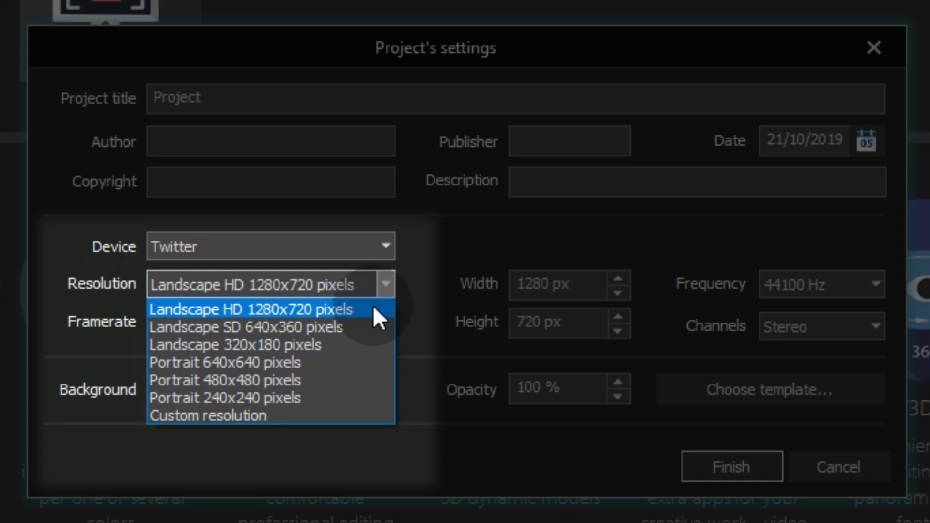
pyautogui.click(368, 363)
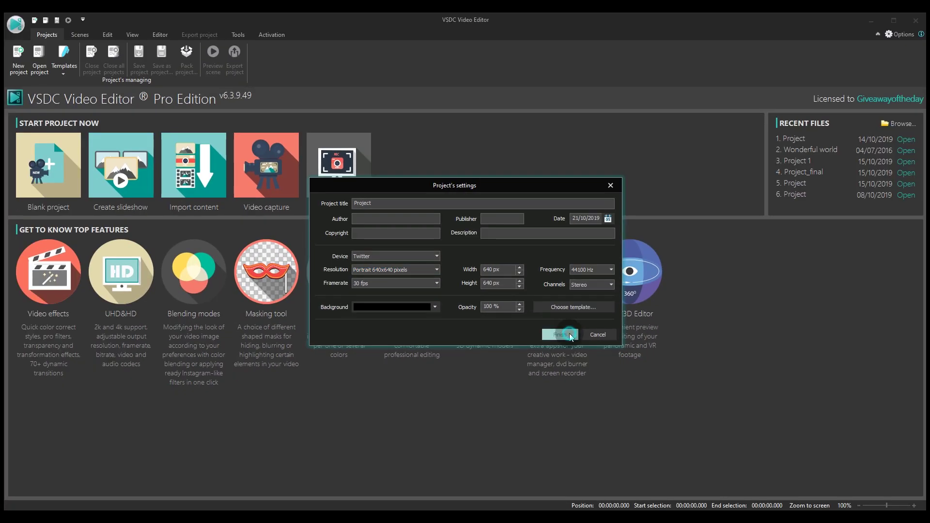
# Create the project, drag the portrait photo onto the scene, and auto-crop its black border
pyautogui.click(568, 333)
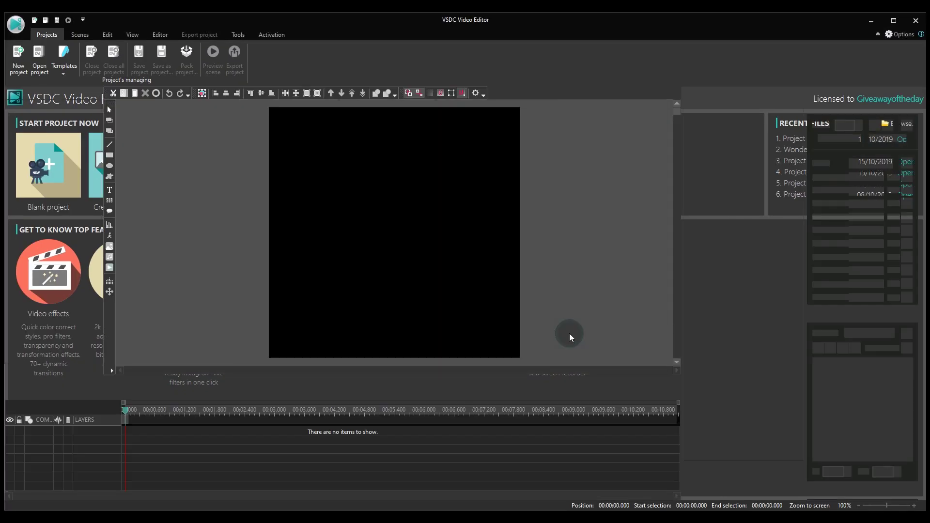
pyautogui.click(630, 95)
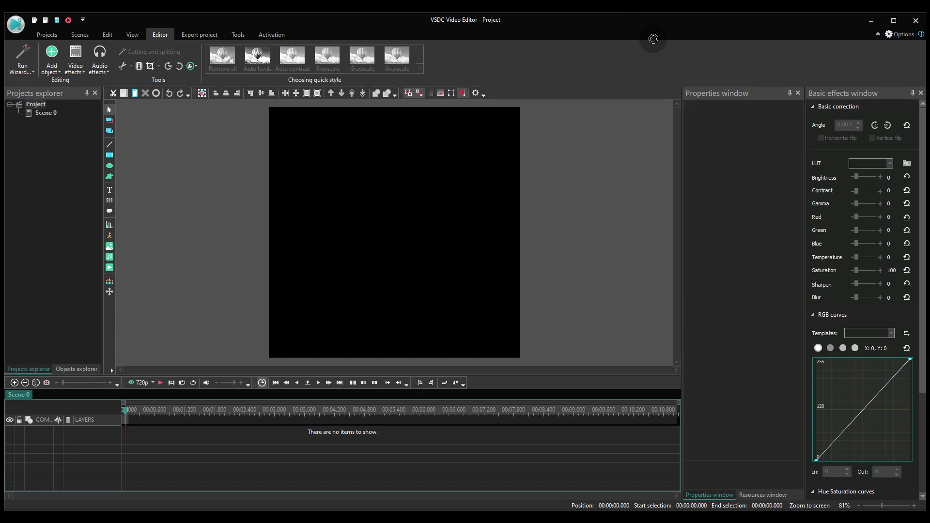
pyautogui.moveTo(448, 209); pyautogui.dragTo(422, 229)
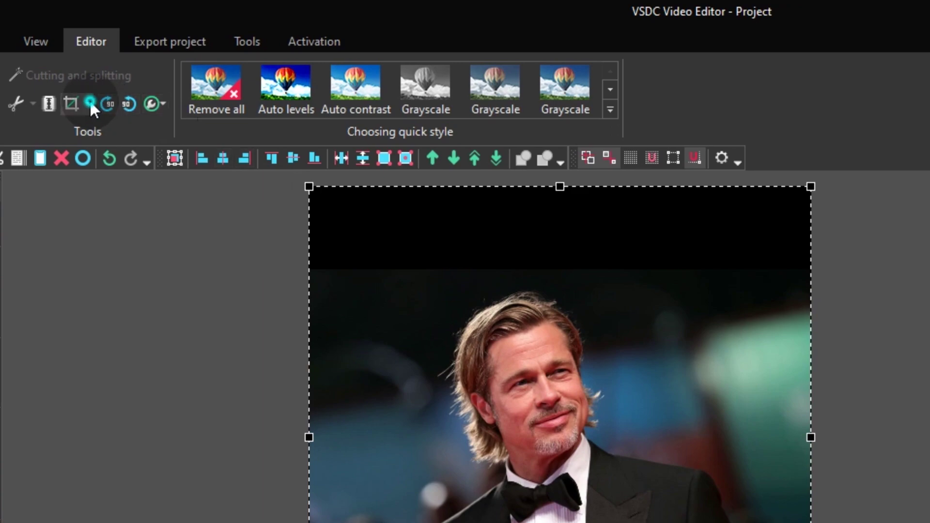
pyautogui.click(90, 100)
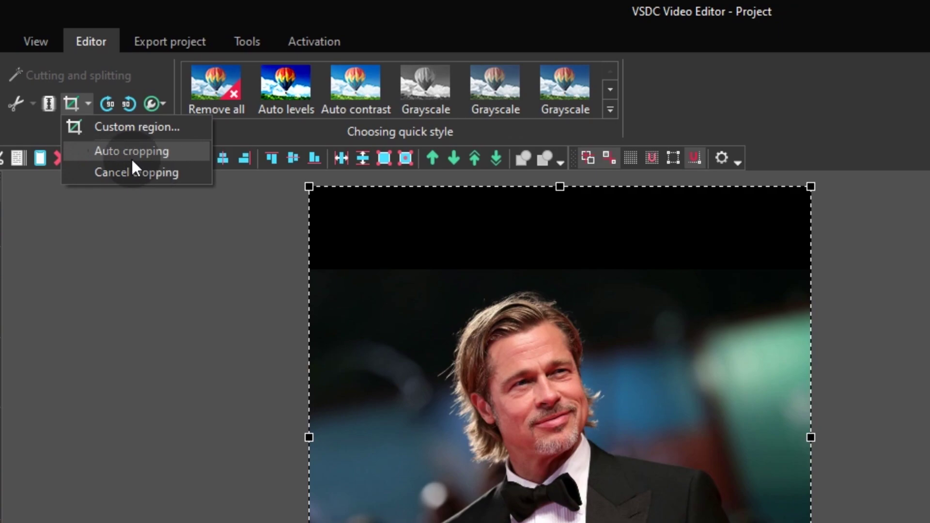
pyautogui.click(168, 152)
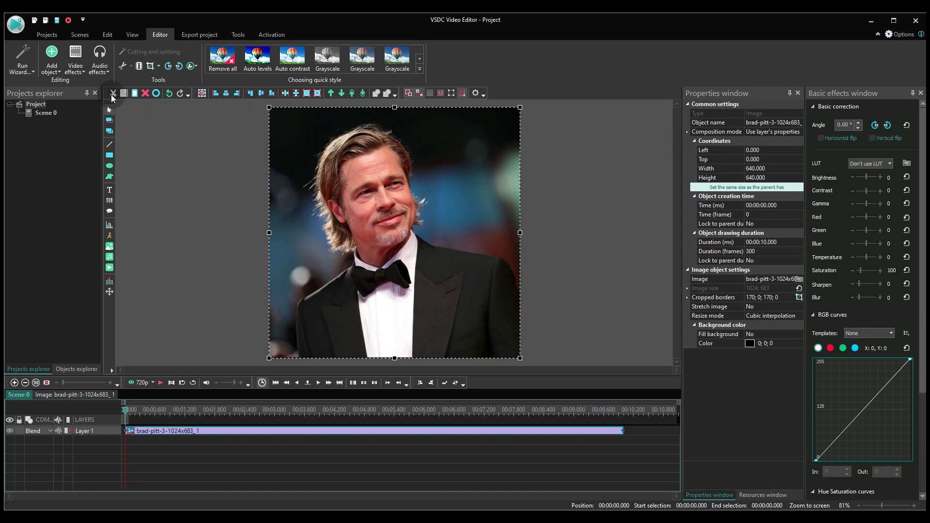
# Add a Transforms > Zoom effect to the photo with default timing
pyautogui.click(76, 65)
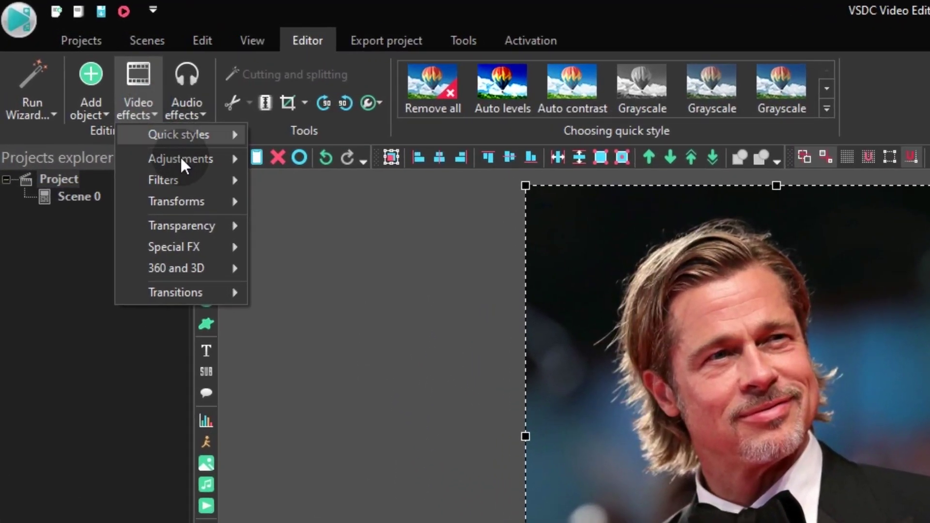
pyautogui.click(195, 204)
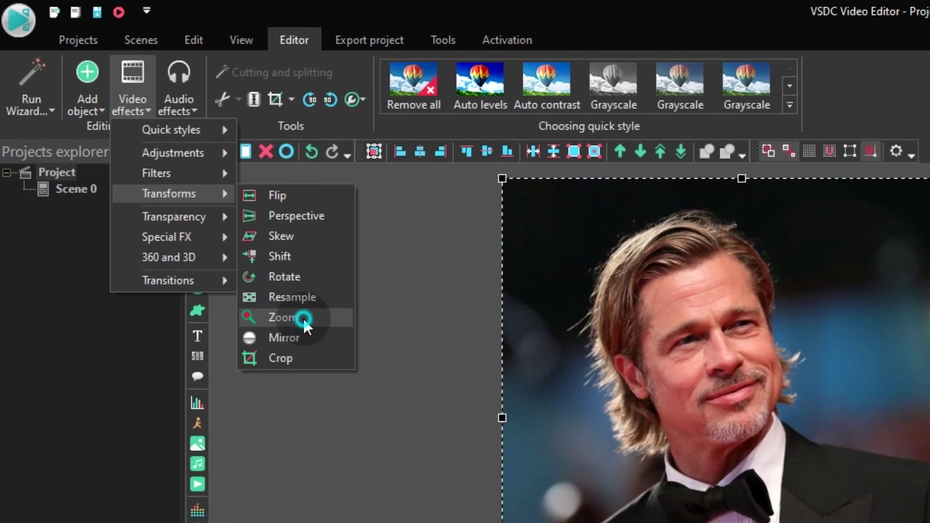
pyautogui.click(310, 330)
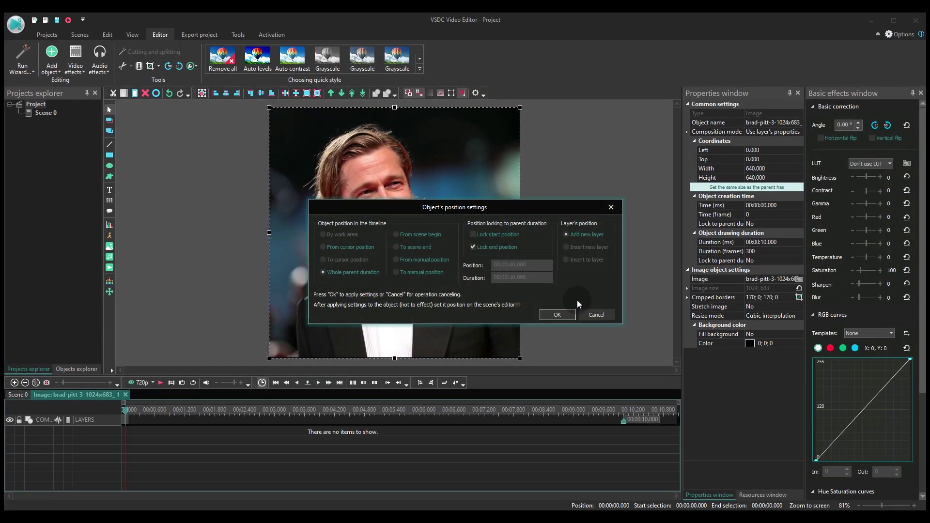
pyautogui.click(572, 314)
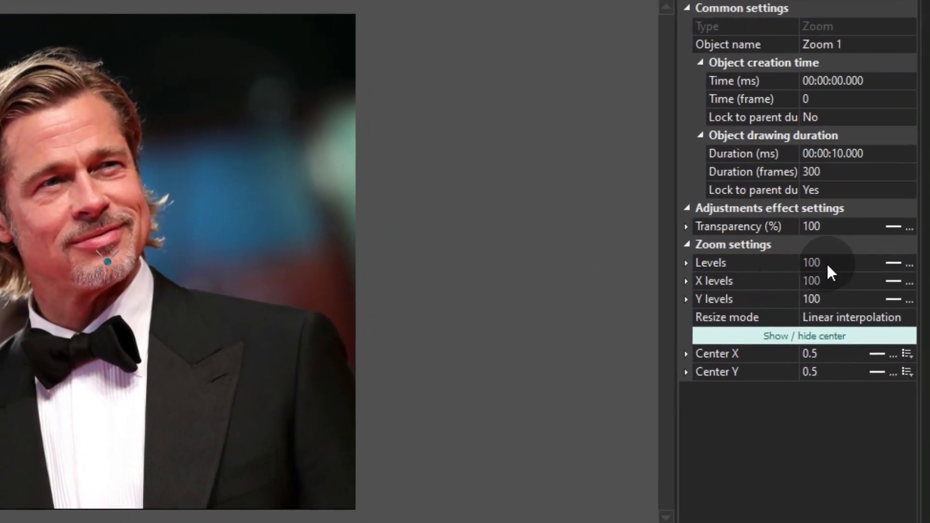
# Set the zoom Levels to linear mode ramping from 100 to 110, then return to the scene
pyautogui.click(826, 262)
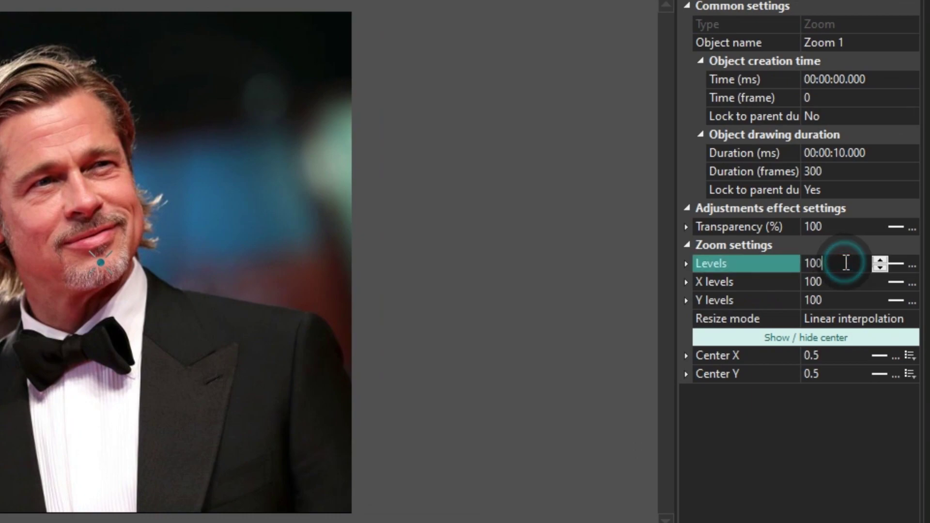
pyautogui.click(895, 263)
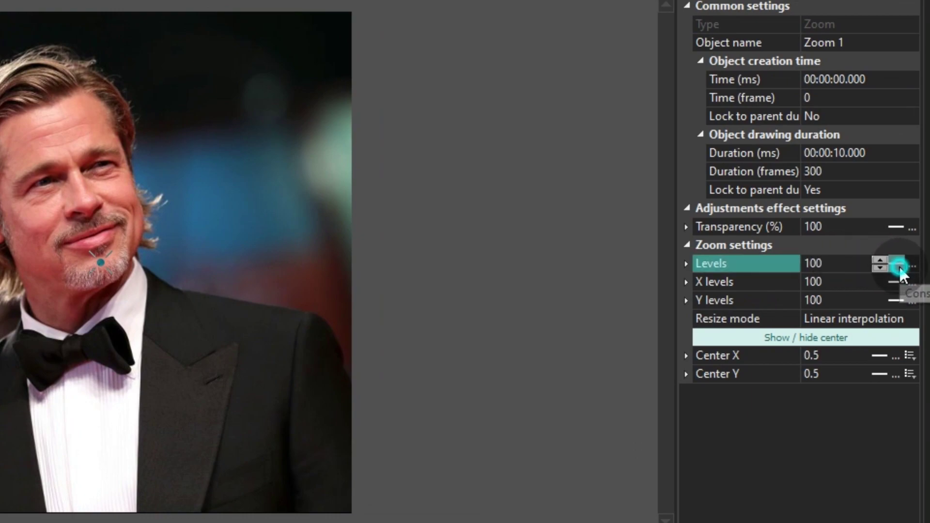
pyautogui.click(908, 294)
pyautogui.click(843, 263)
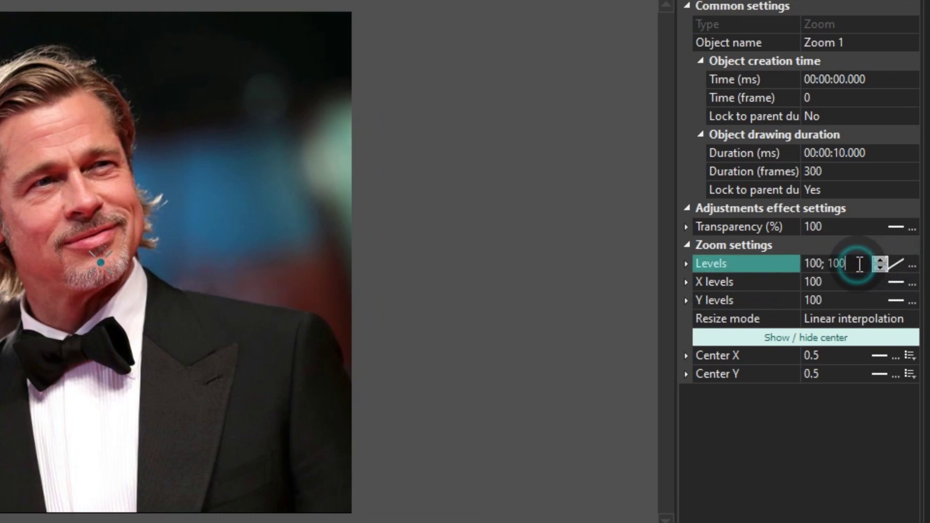
pyautogui.click(880, 259)
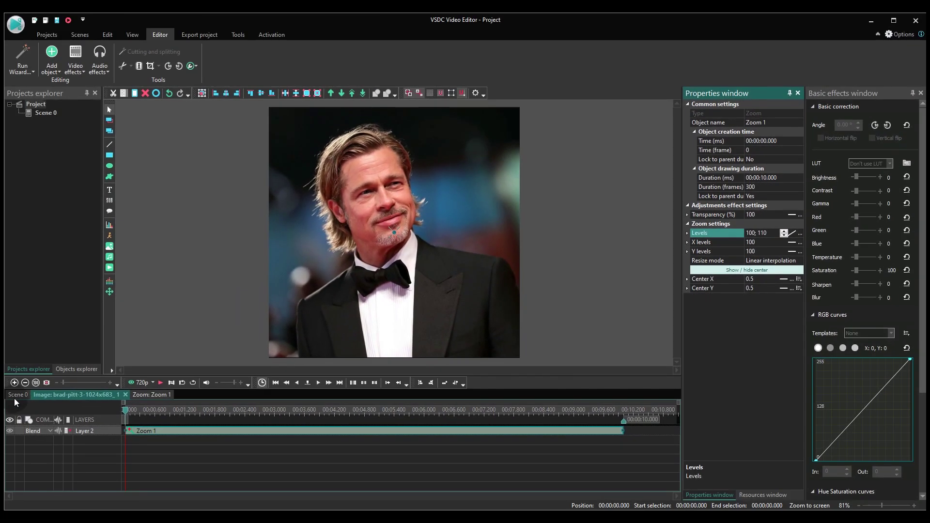
pyautogui.click(272, 307)
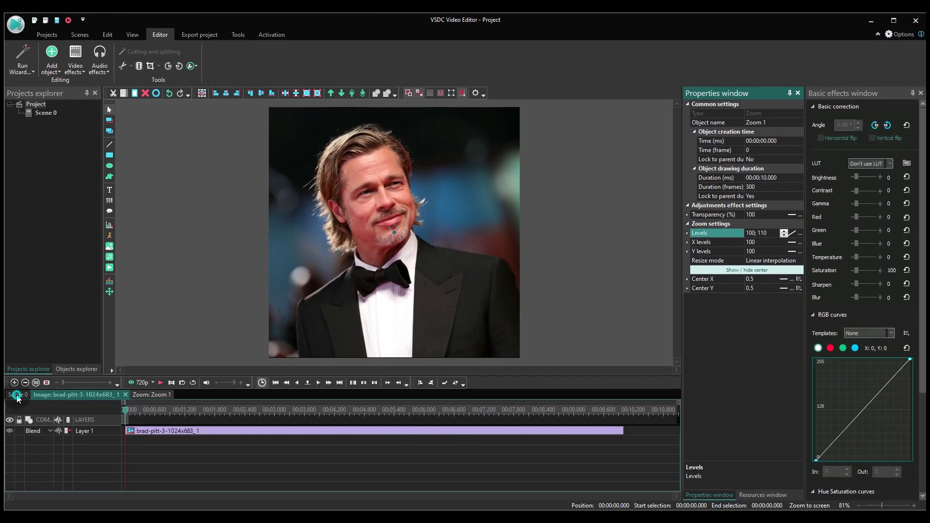
pyautogui.click(554, 213)
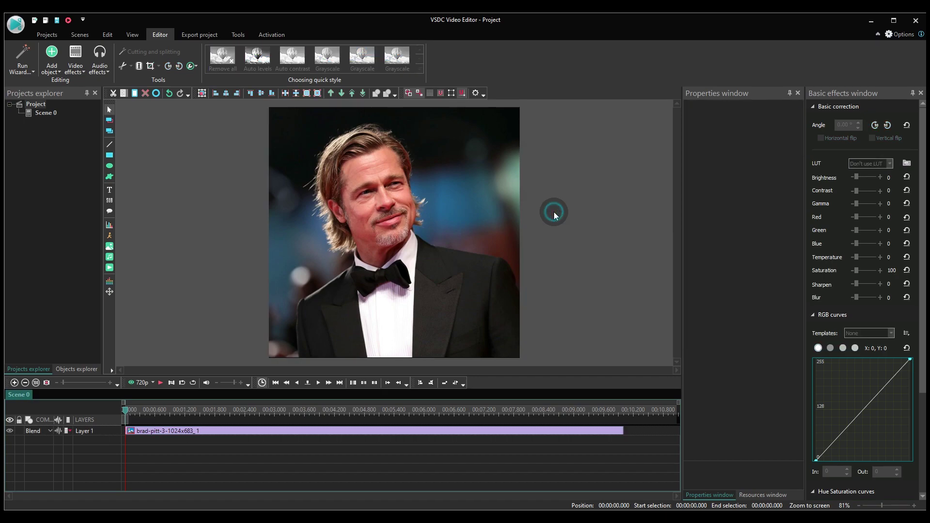
pyautogui.click(480, 174)
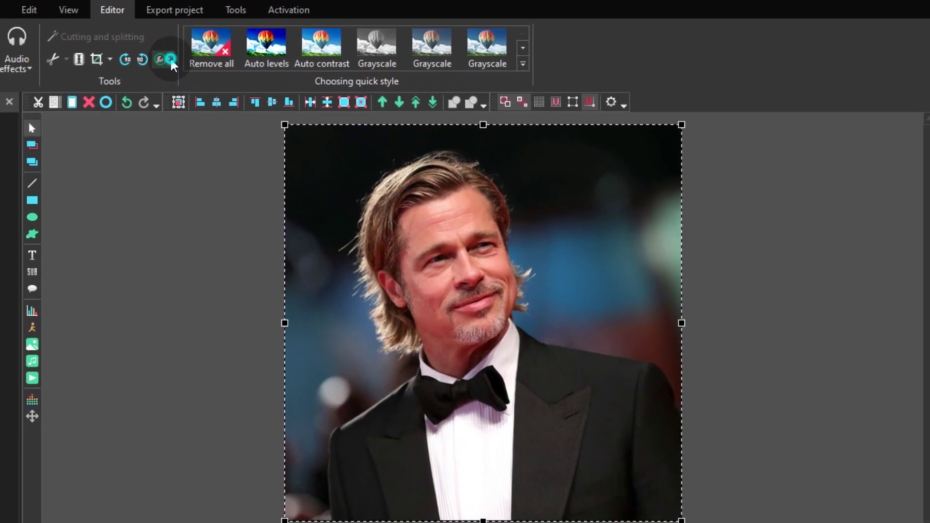
pyautogui.click(196, 65)
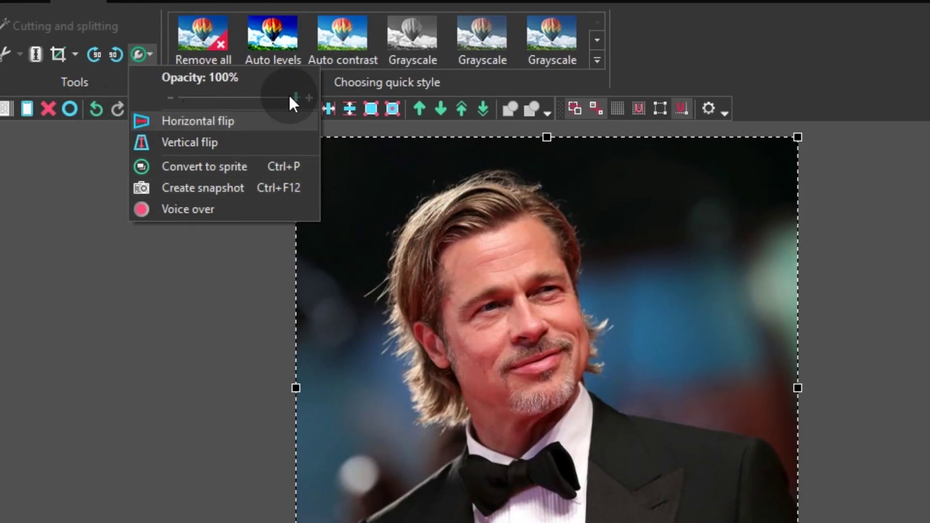
pyautogui.moveTo(290, 96)
pyautogui.mouseDown()
pyautogui.moveTo(240, 98)
pyautogui.moveTo(244, 106)
pyautogui.moveTo(285, 95)
pyautogui.moveTo(313, 102)
pyautogui.mouseUp()
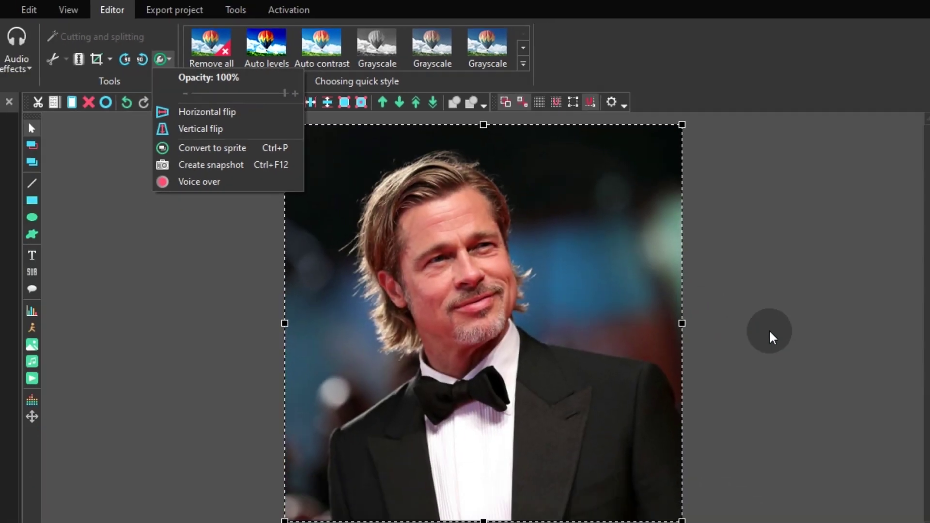
pyautogui.click(589, 245)
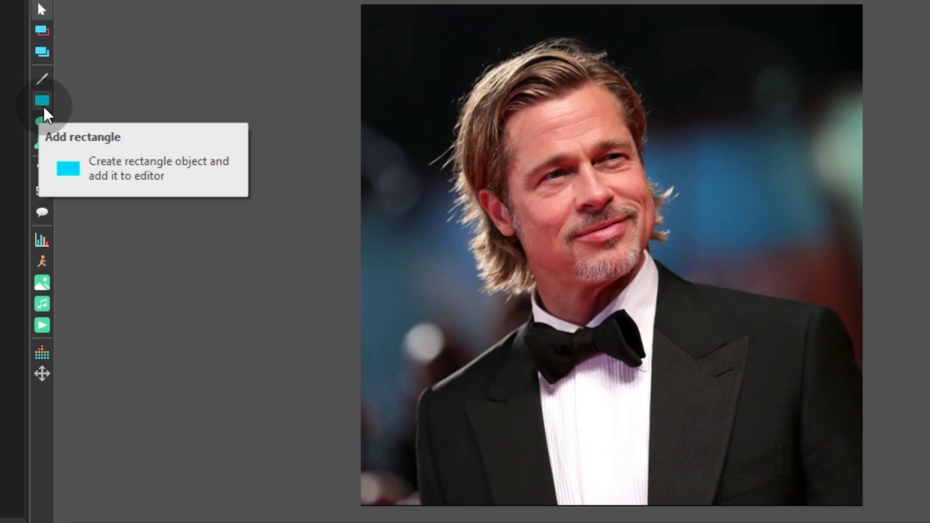
# Draw a filled, borderless rectangle over most of the portrait on a new layer
pyautogui.click(43, 105)
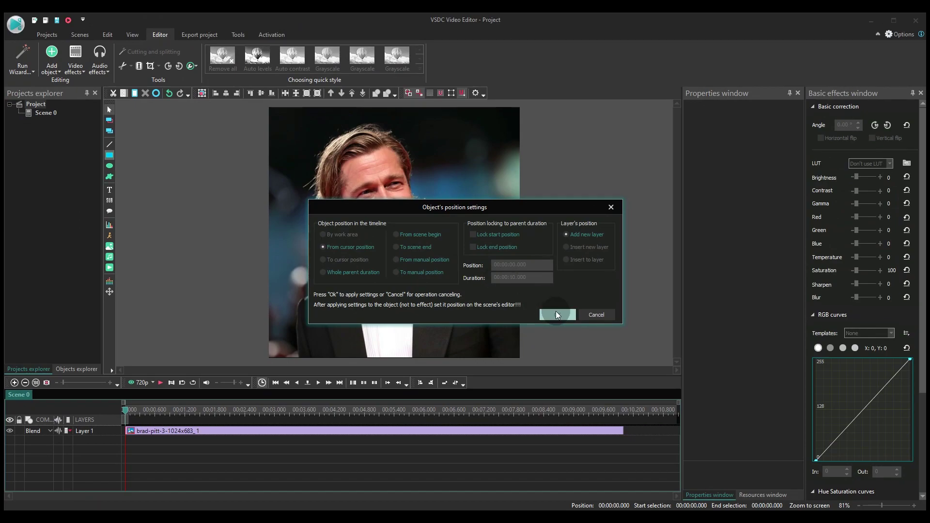
pyautogui.click(556, 314)
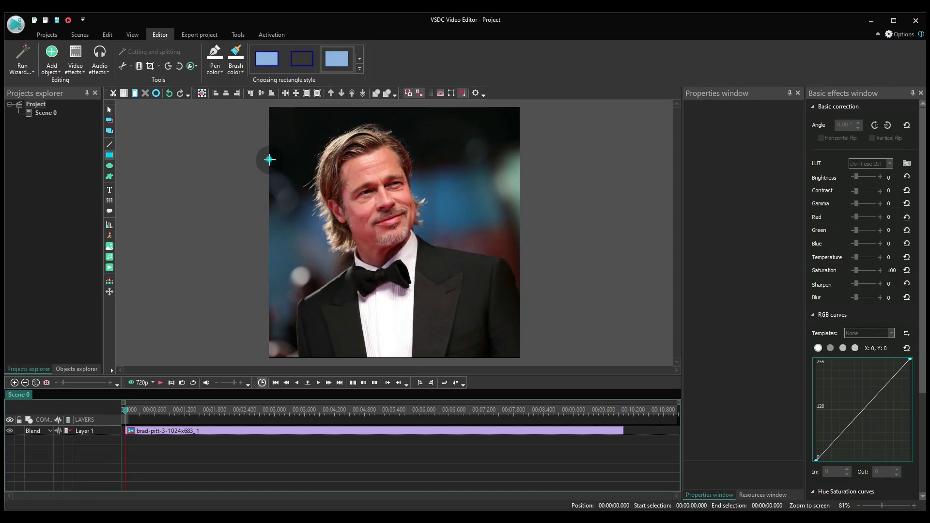
pyautogui.moveTo(270, 160); pyautogui.dragTo(520, 359)
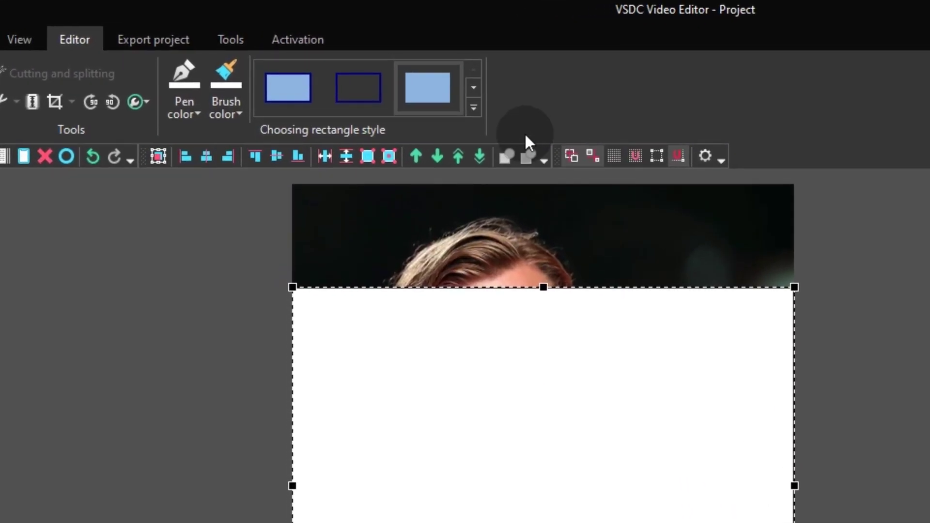
pyautogui.click(436, 99)
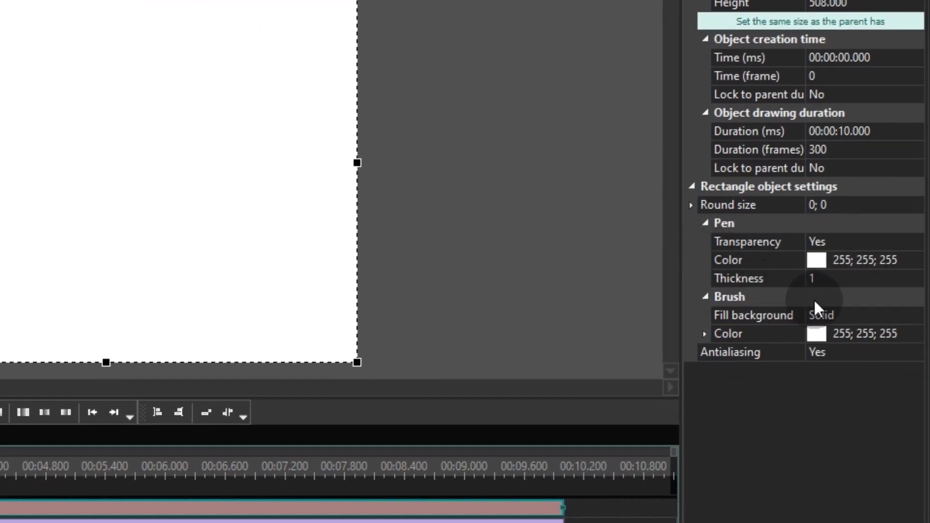
# Switch the rectangle's fill background to a white-to-black gradient and show its detailed settings
pyautogui.click(866, 315)
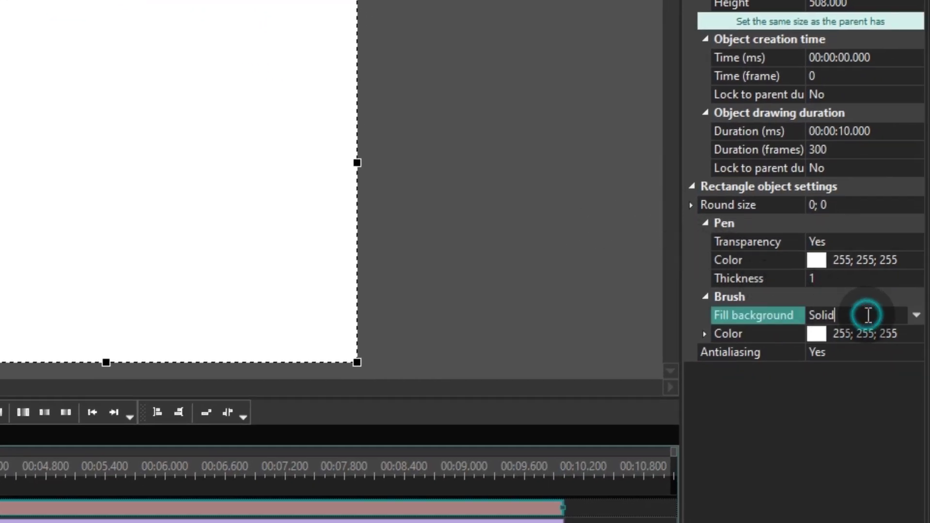
pyautogui.click(914, 315)
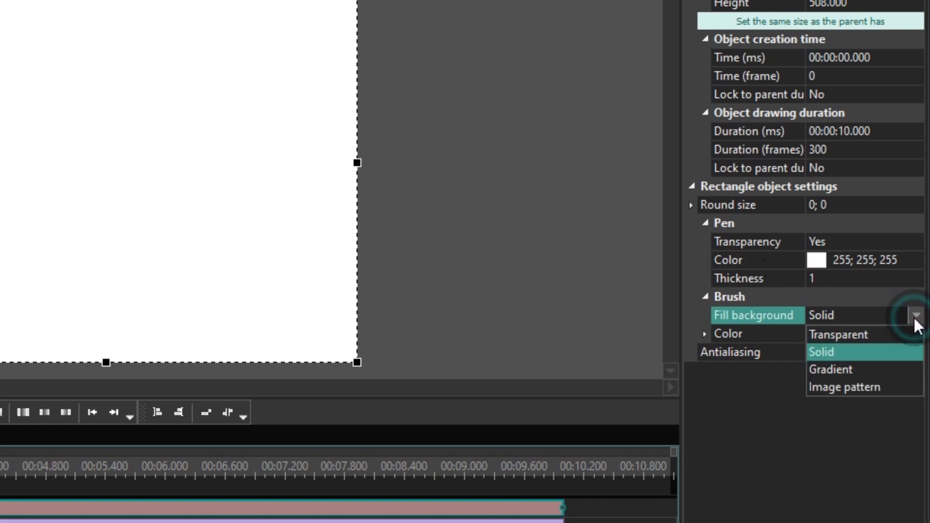
pyautogui.click(904, 370)
pyautogui.moveTo(919, 356); pyautogui.dragTo(915, 454)
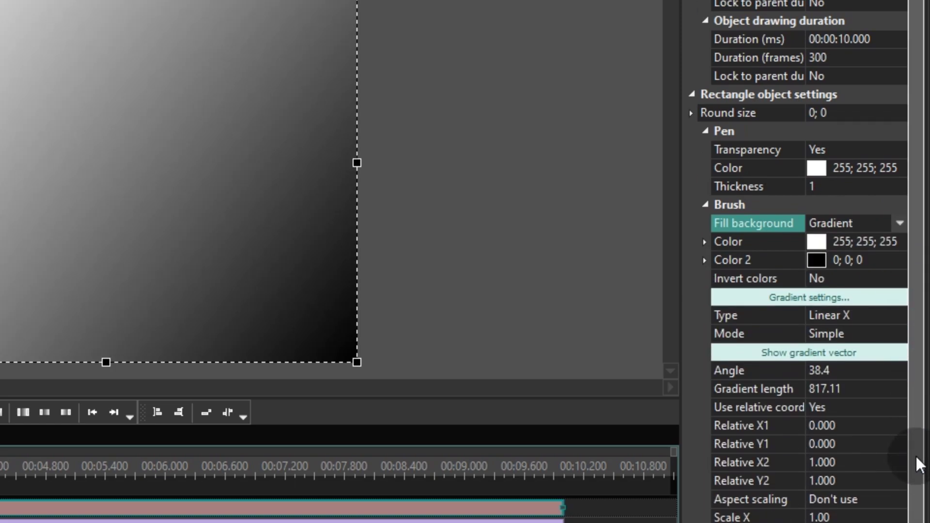
pyautogui.click(872, 297)
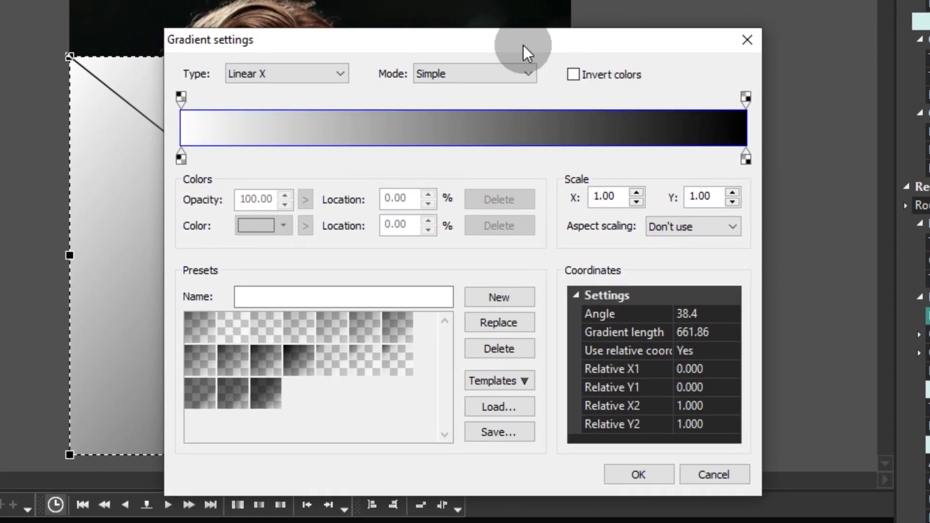
# Compare Neutral Density presets, then apply the Black To Transparent gradient preset
pyautogui.moveTo(523, 45); pyautogui.dragTo(475, 45)
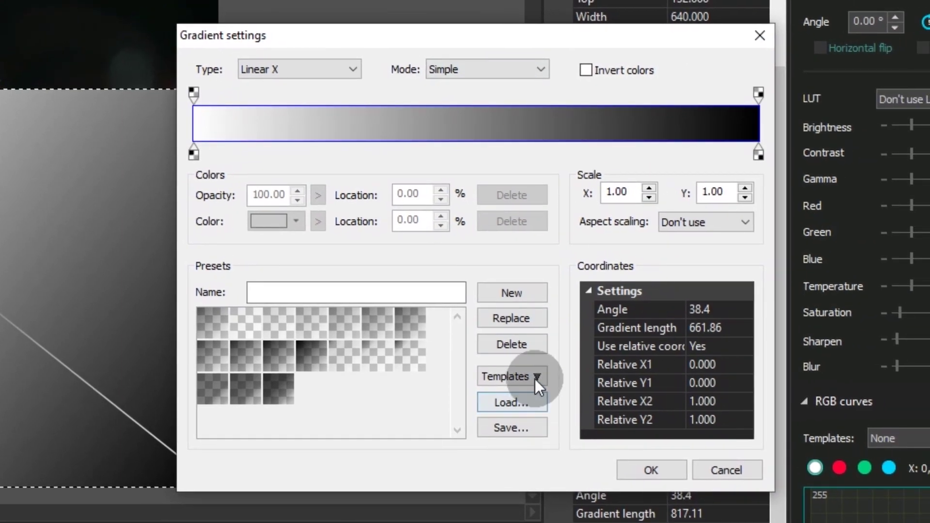
pyautogui.click(534, 377)
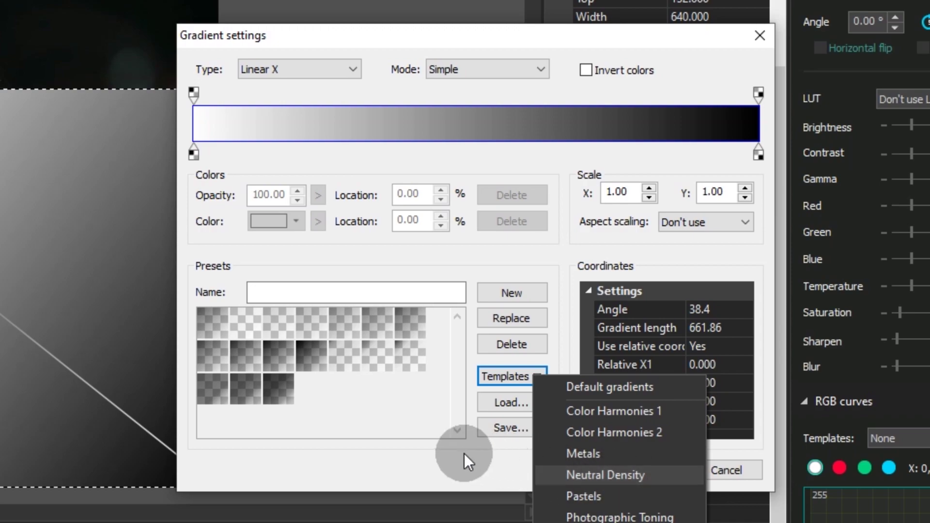
pyautogui.click(448, 453)
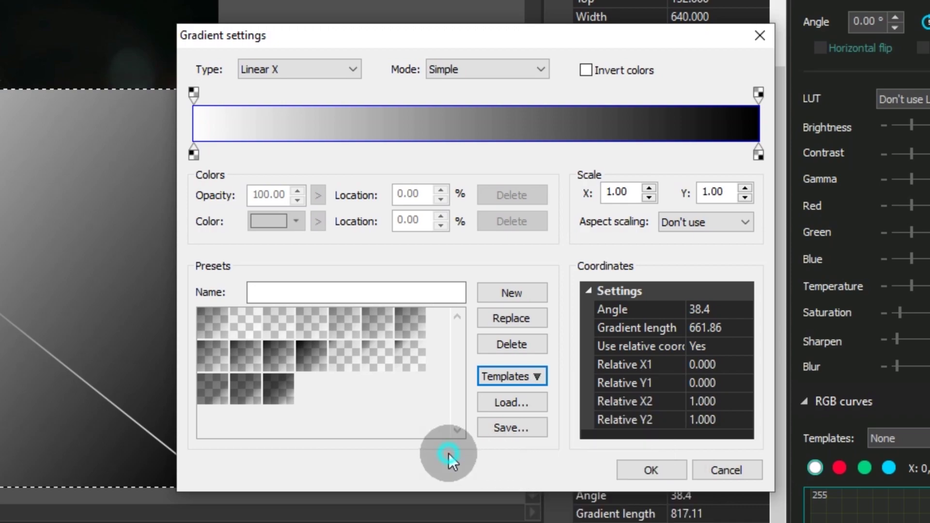
pyautogui.click(246, 324)
pyautogui.click(284, 325)
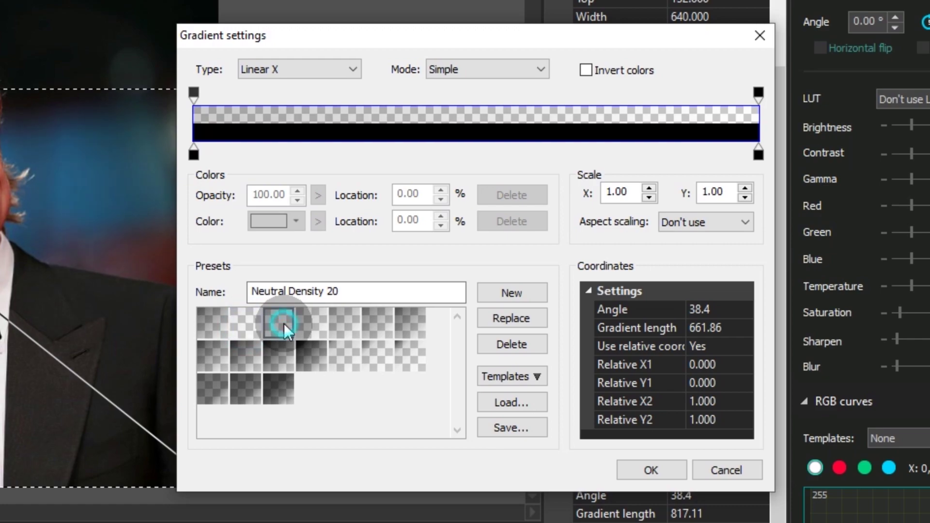
pyautogui.click(311, 354)
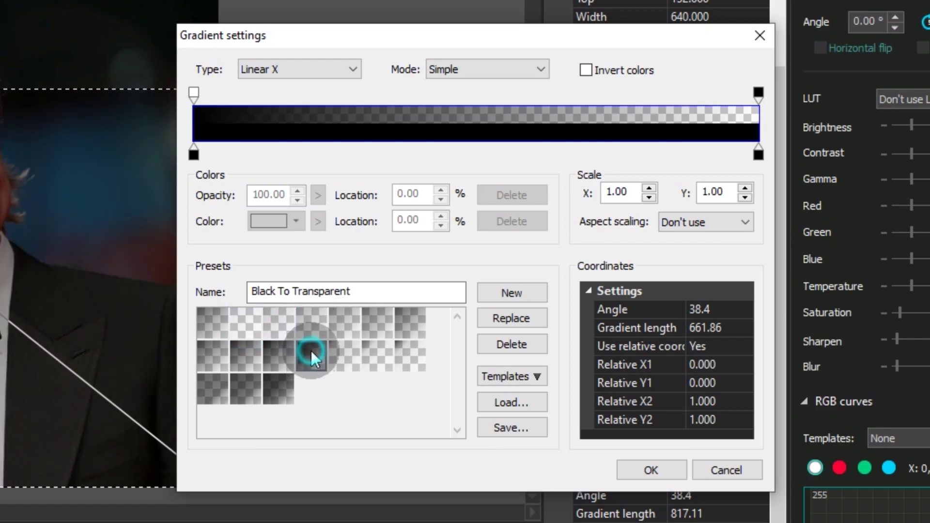
pyautogui.click(339, 325)
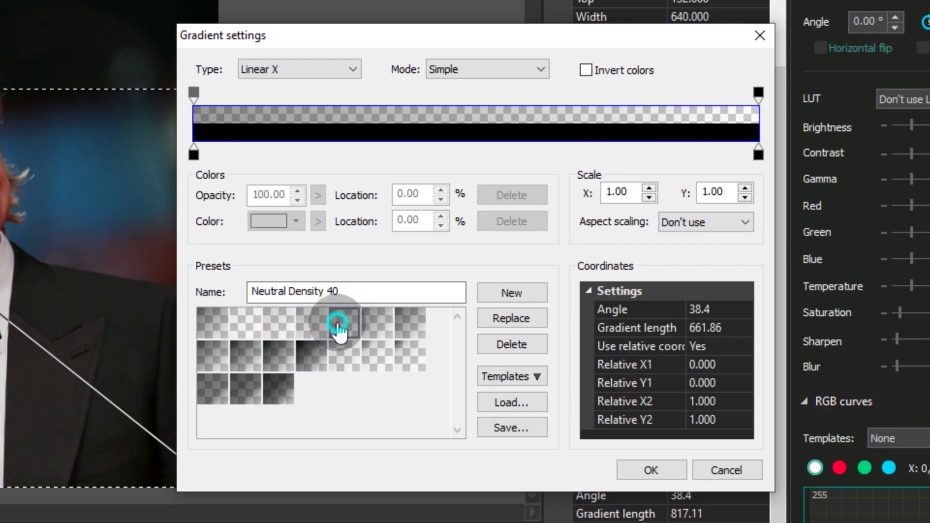
pyautogui.click(279, 383)
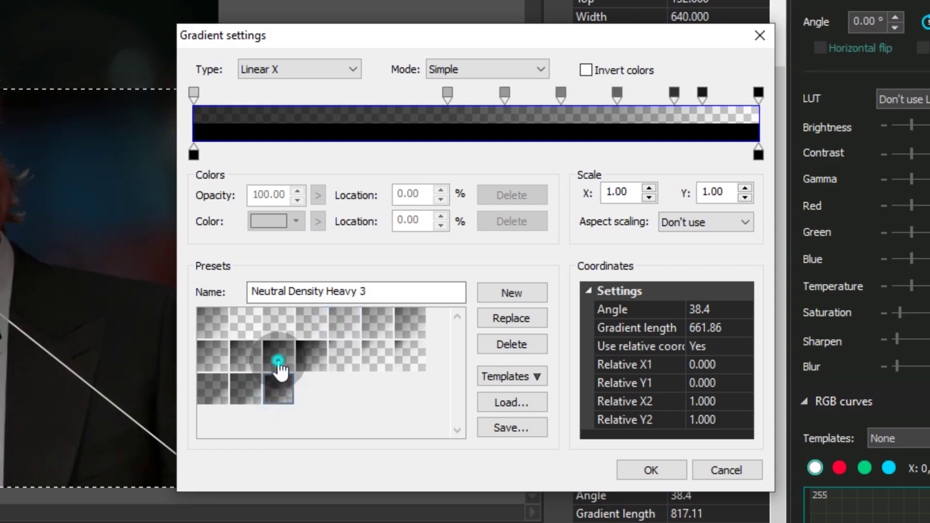
pyautogui.click(278, 360)
pyautogui.click(314, 356)
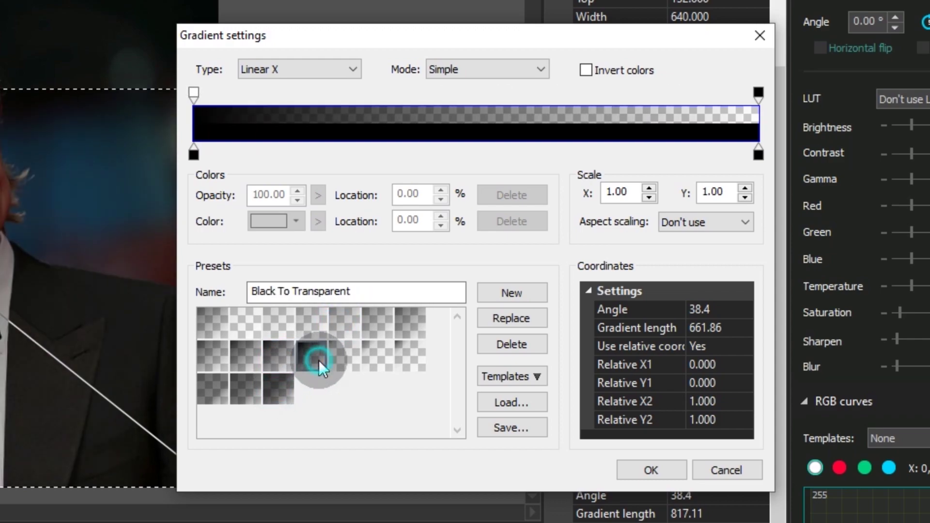
pyautogui.click(650, 469)
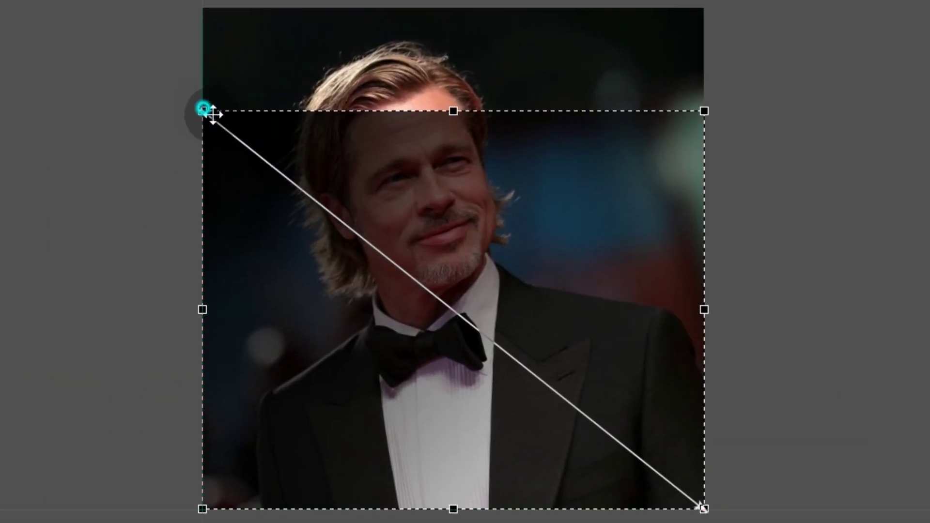
# Drag the gradient vector to run straight down from top-centre, darkening the portrait's bottom
pyautogui.moveTo(207, 112); pyautogui.dragTo(419, 274)
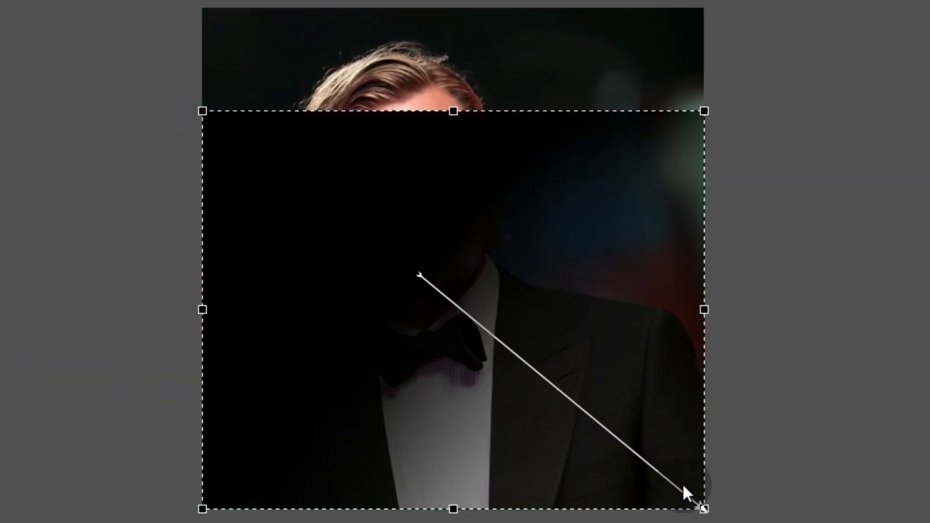
pyautogui.moveTo(694, 502); pyautogui.dragTo(454, 112)
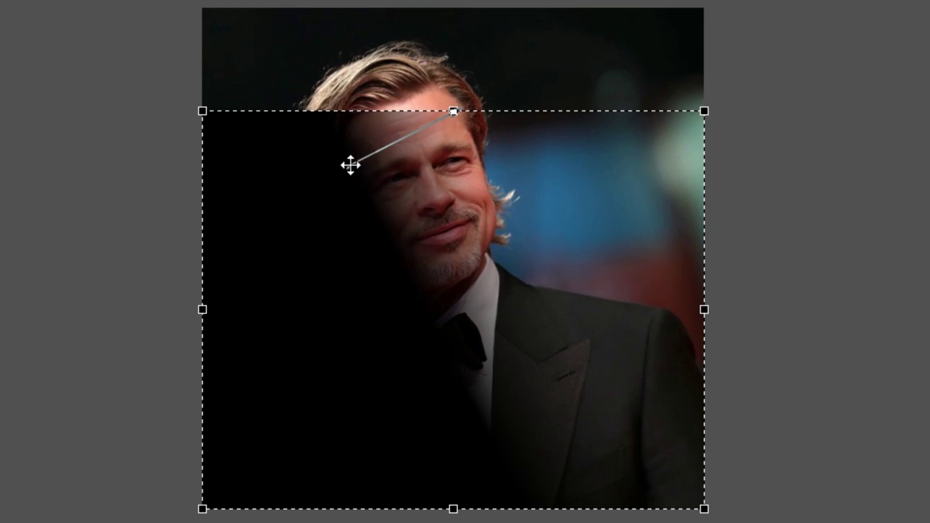
pyautogui.moveTo(346, 166)
pyautogui.mouseDown()
pyautogui.moveTo(463, 420)
pyautogui.moveTo(452, 412)
pyautogui.moveTo(453, 422)
pyautogui.mouseUp()
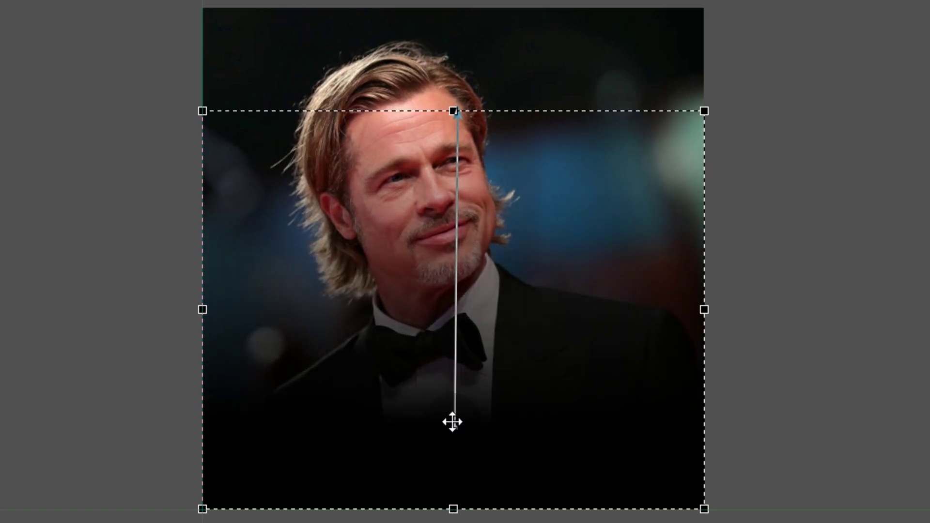
pyautogui.moveTo(454, 421); pyautogui.dragTo(455, 413)
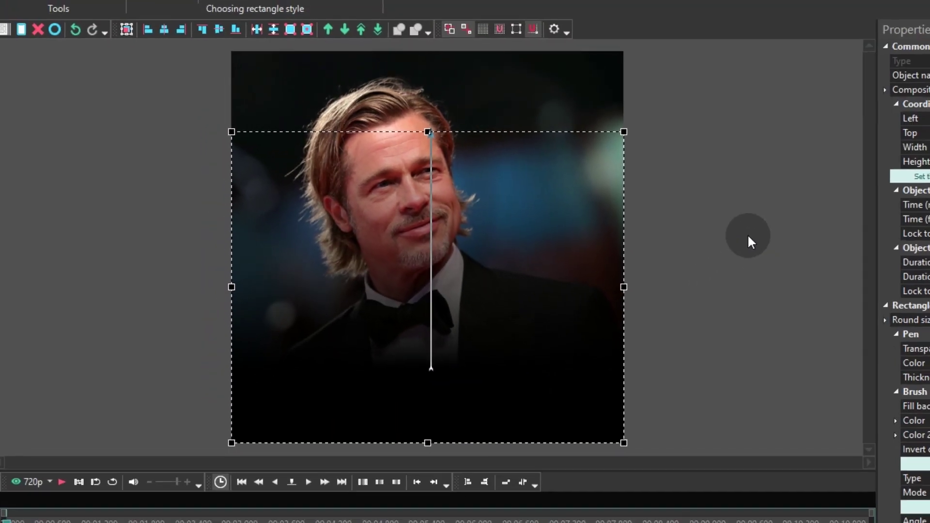
pyautogui.click(599, 243)
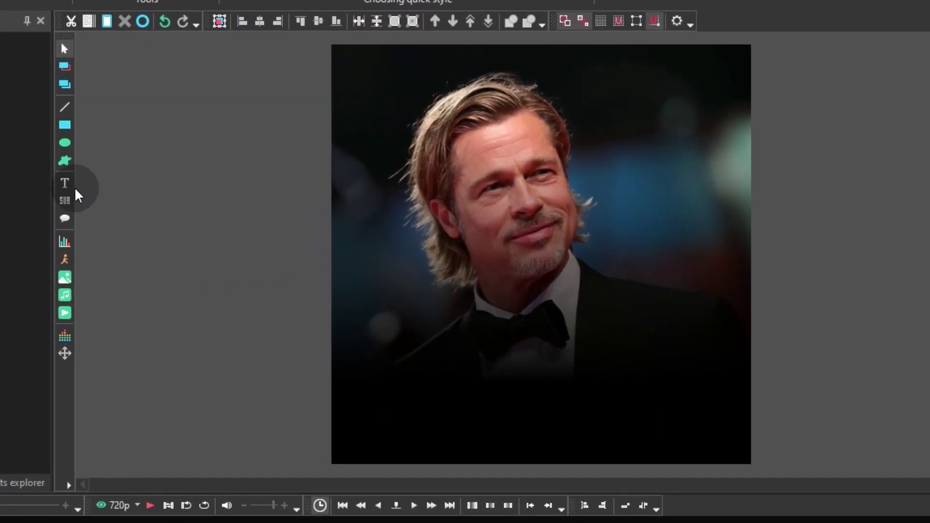
# Draw a text box over the lower portrait for the caption 'Get the latest and most updat…'
pyautogui.click(74, 184)
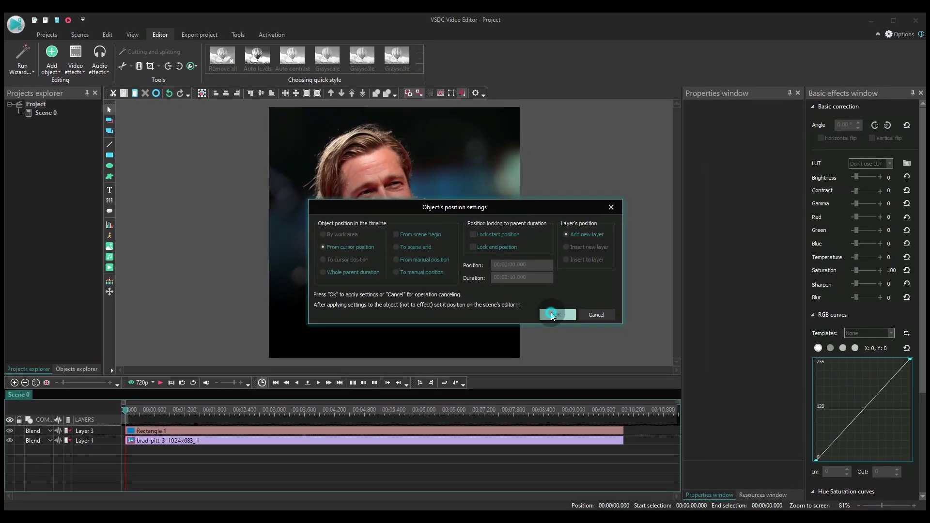
pyautogui.click(552, 315)
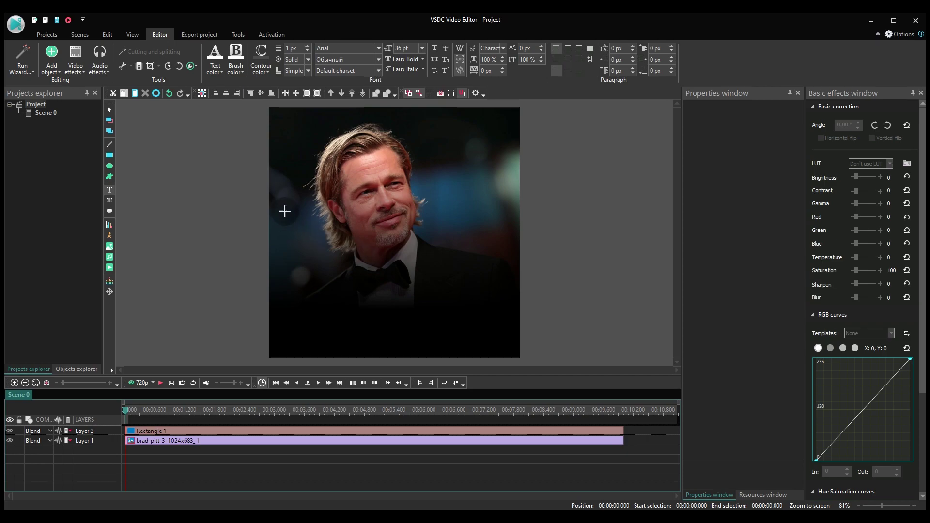
pyautogui.moveTo(284, 211); pyautogui.dragTo(343, 334)
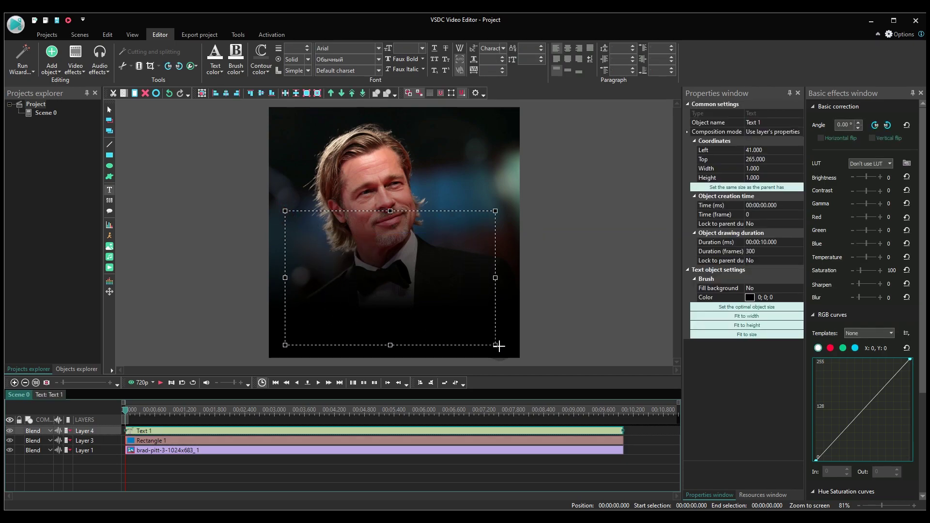
pyautogui.moveTo(500, 346); pyautogui.dragTo(507, 341)
pyautogui.write('Get the latest and most updat')
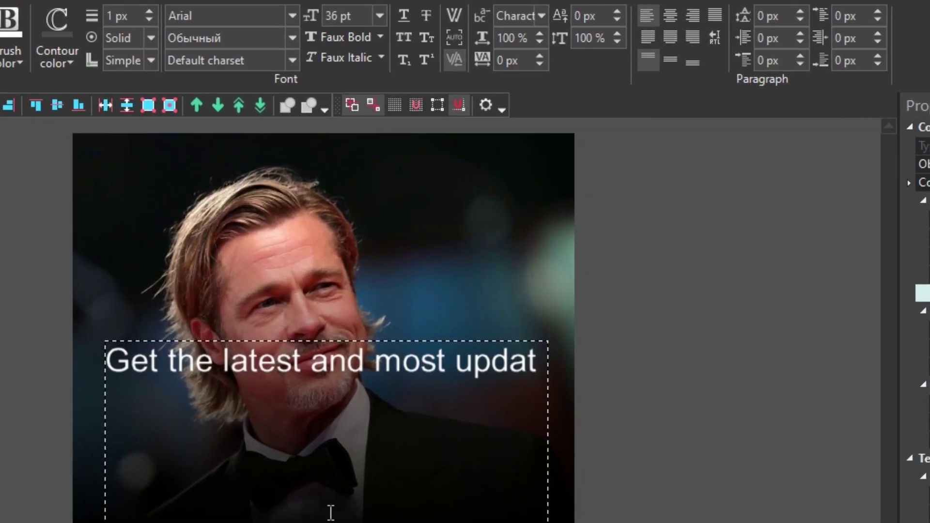
# Enable word wrapping with AUTO height on the caption text
pyautogui.click(286, 398)
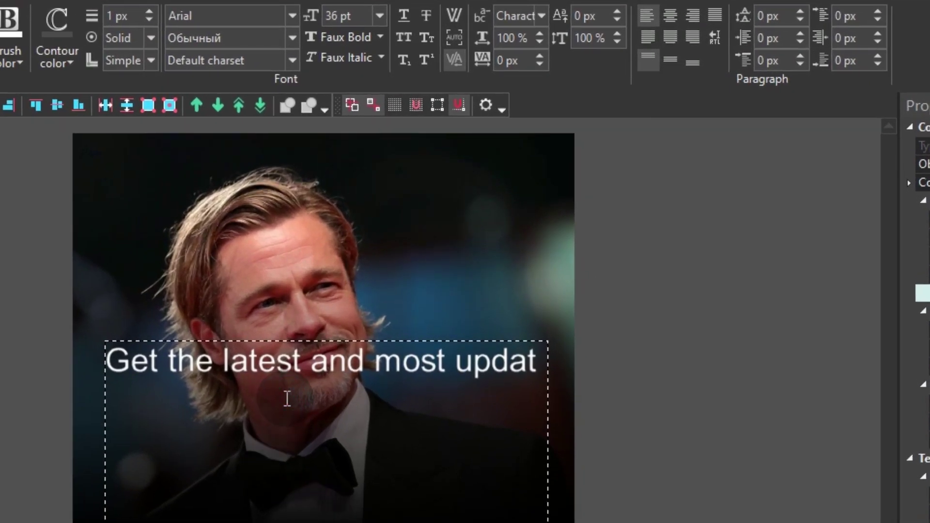
pyautogui.click(455, 14)
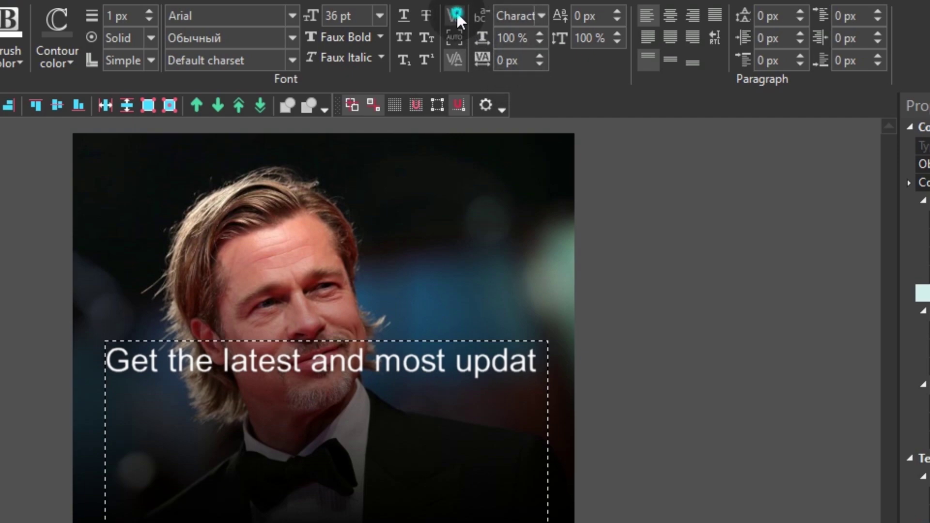
pyautogui.click(545, 15)
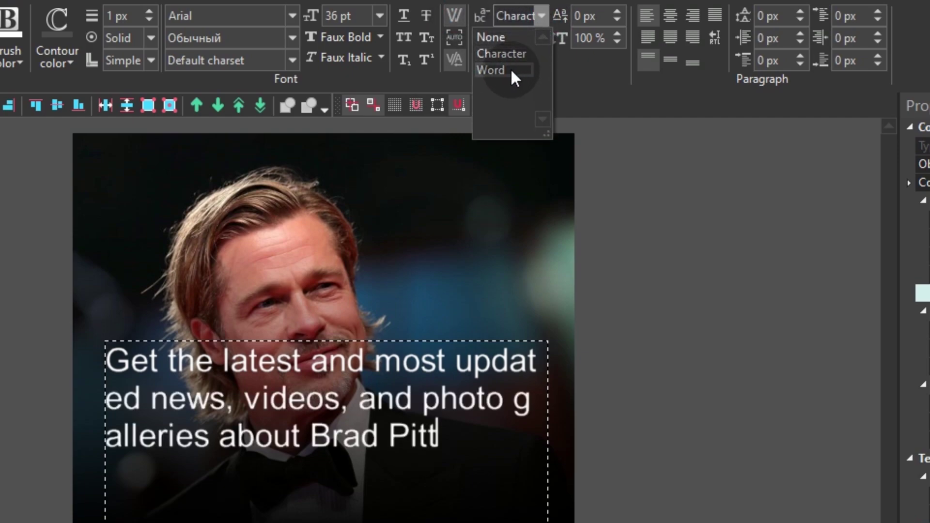
pyautogui.click(510, 68)
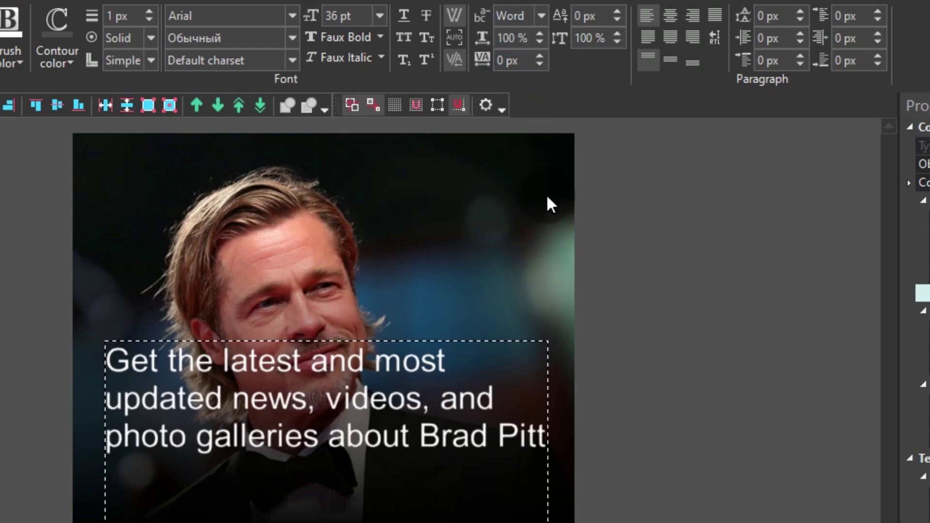
pyautogui.click(455, 37)
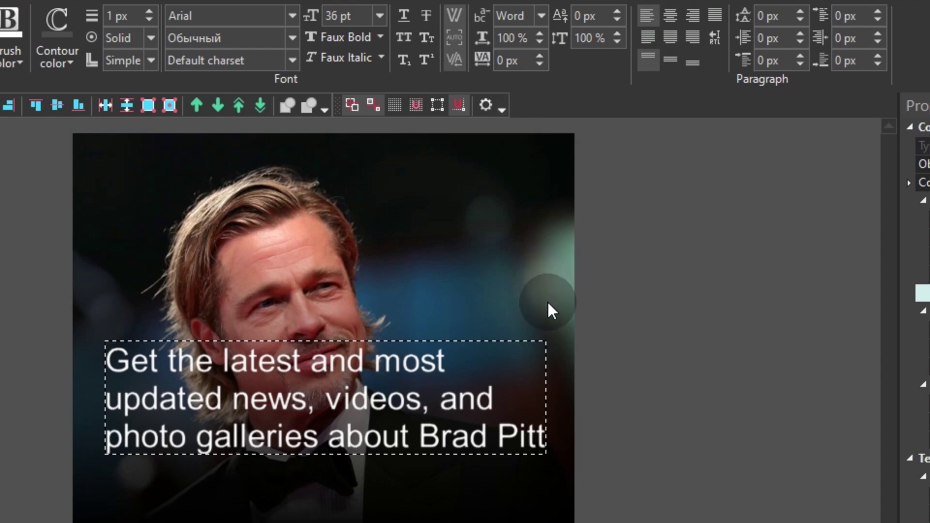
# Make all caption text bold, narrow the box, and move it to the portrait's bottom
pyautogui.hotkey('ctrl', 'a')
pyautogui.hotkey('ctrl', 'b')
pyautogui.press('Escape')
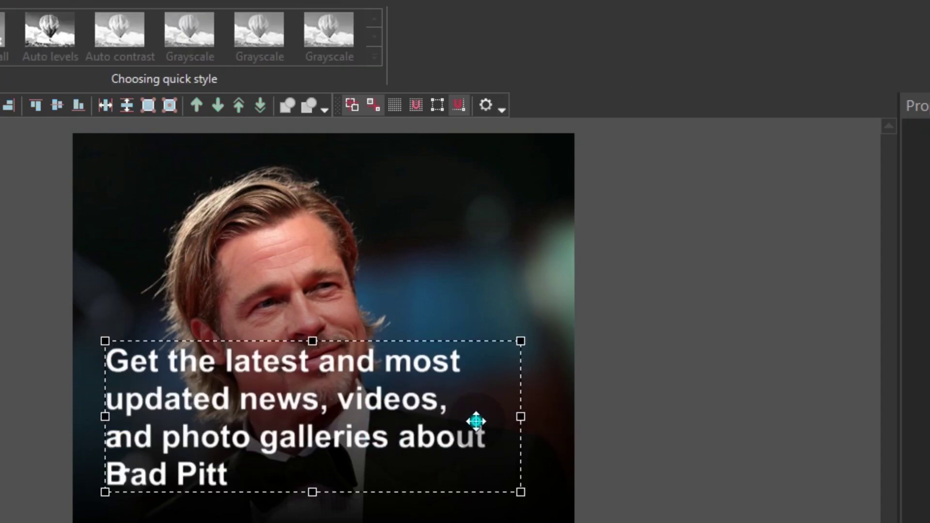
pyautogui.moveTo(521, 416); pyautogui.dragTo(507, 417)
pyautogui.moveTo(419, 440); pyautogui.dragTo(424, 519)
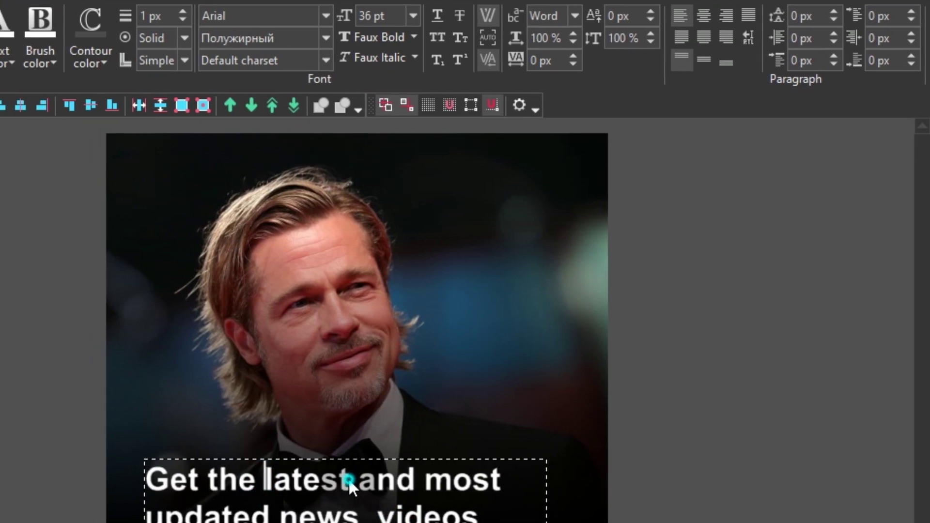
# Select 'Get the latest' in the caption and give it yellow text colour
pyautogui.moveTo(318, 478); pyautogui.dragTo(99, 480)
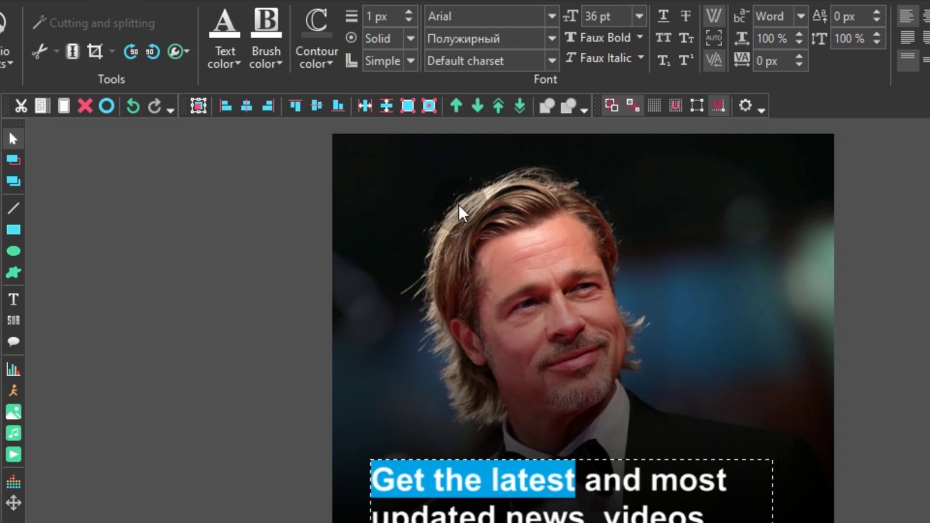
pyautogui.click(225, 54)
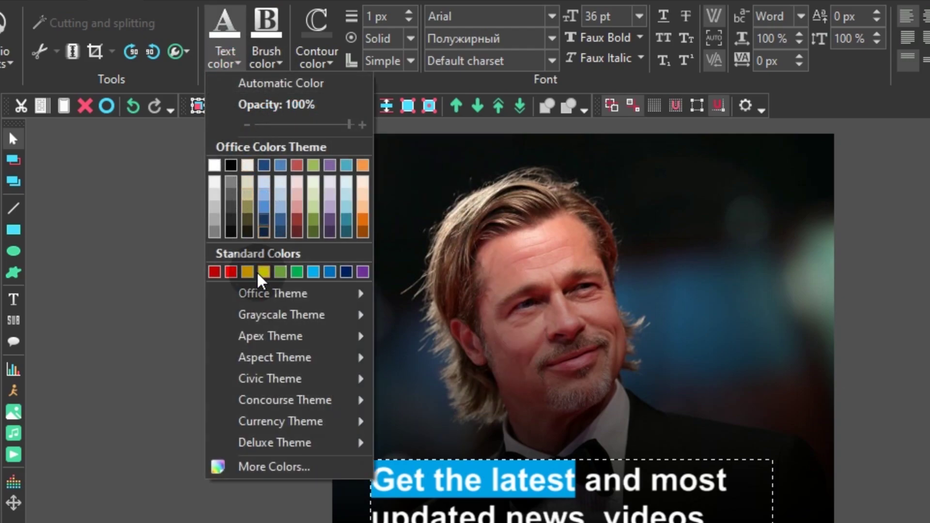
pyautogui.click(248, 272)
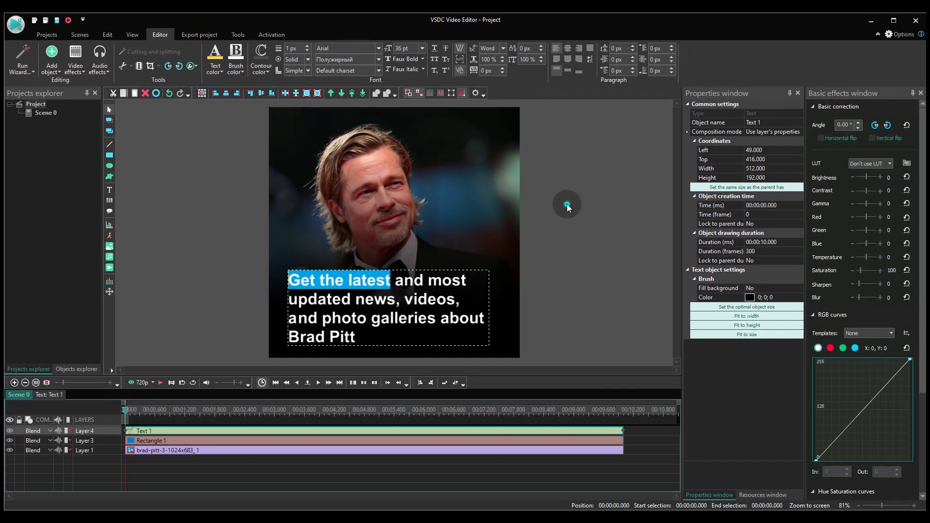
pyautogui.click(567, 207)
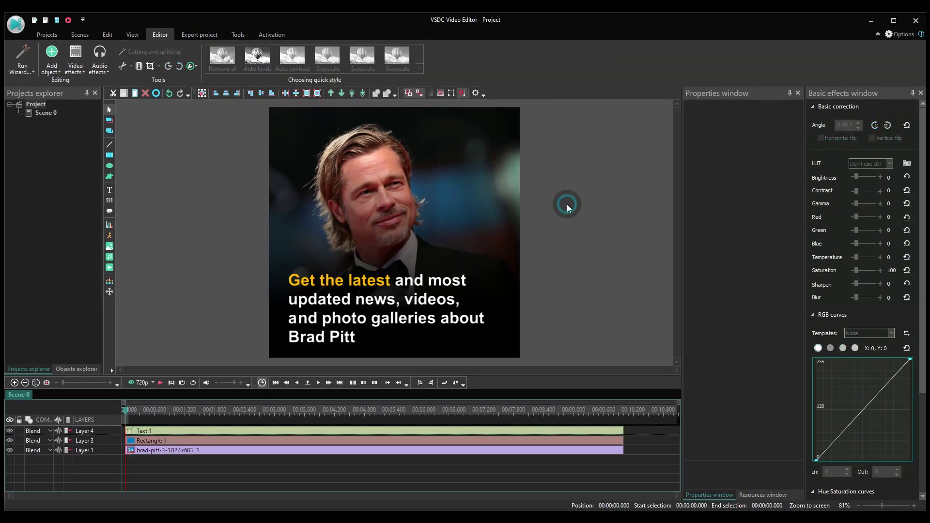
# Move the caption object off the left edge of the frame
pyautogui.click(402, 315)
pyautogui.moveTo(437, 298); pyautogui.dragTo(198, 299)
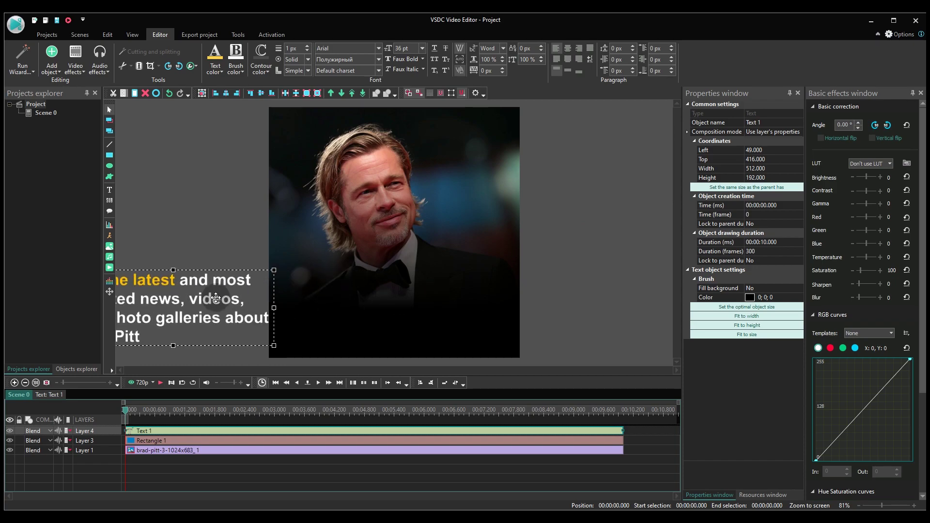
pyautogui.click(256, 497)
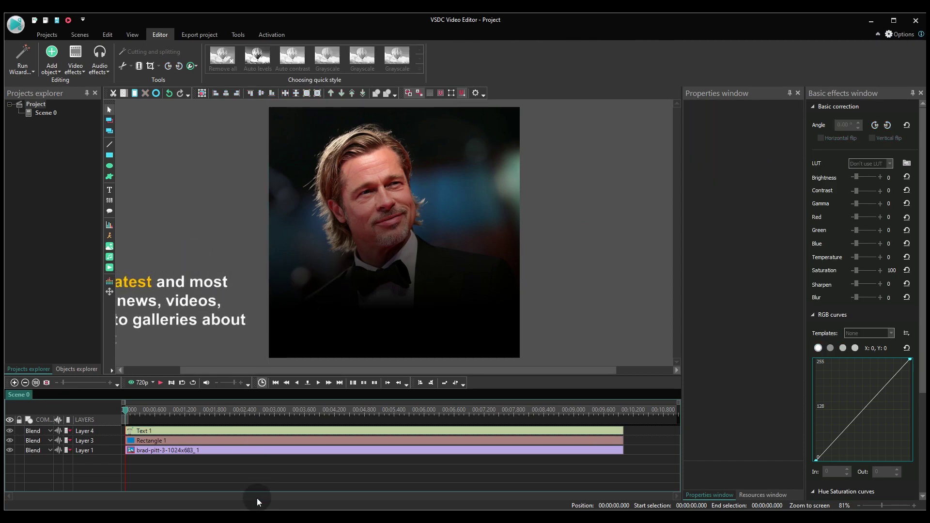
# Add a movement effect inside the caption object
pyautogui.doubleClick(193, 429)
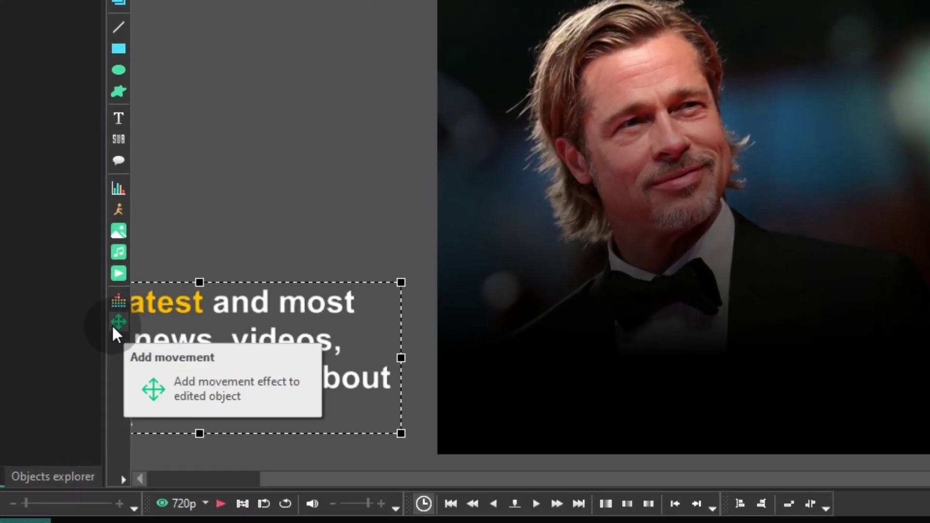
pyautogui.click(119, 321)
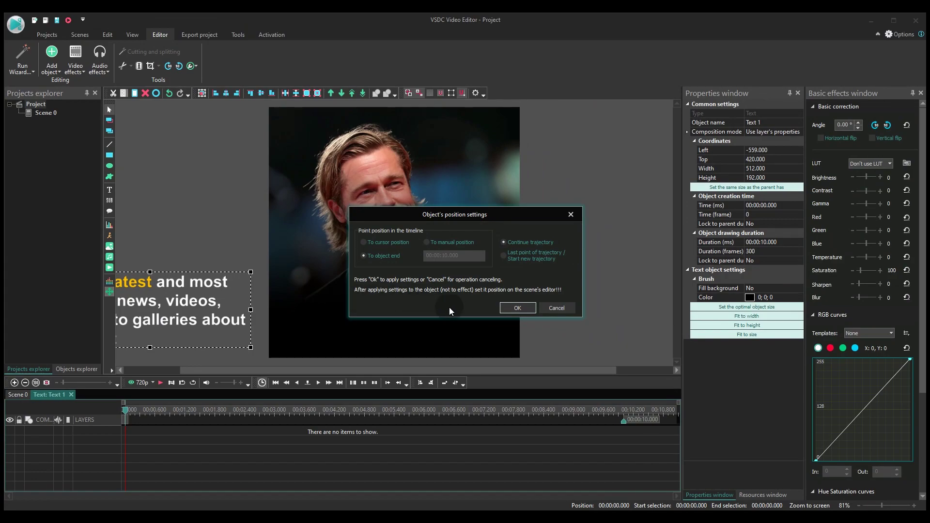
pyautogui.click(518, 309)
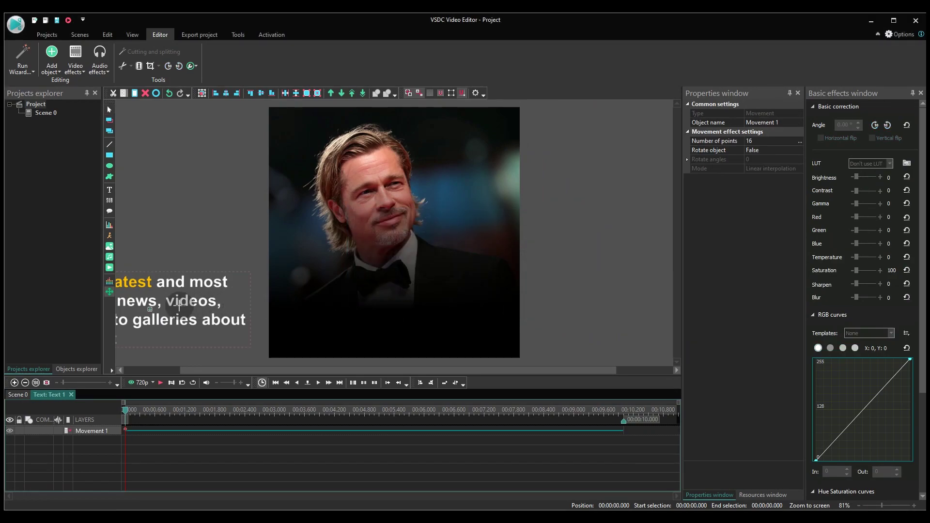
# End the caption's slide-in path at the portrait's bottom, finishing at about 2.6 seconds
pyautogui.moveTo(153, 306); pyautogui.dragTo(392, 309)
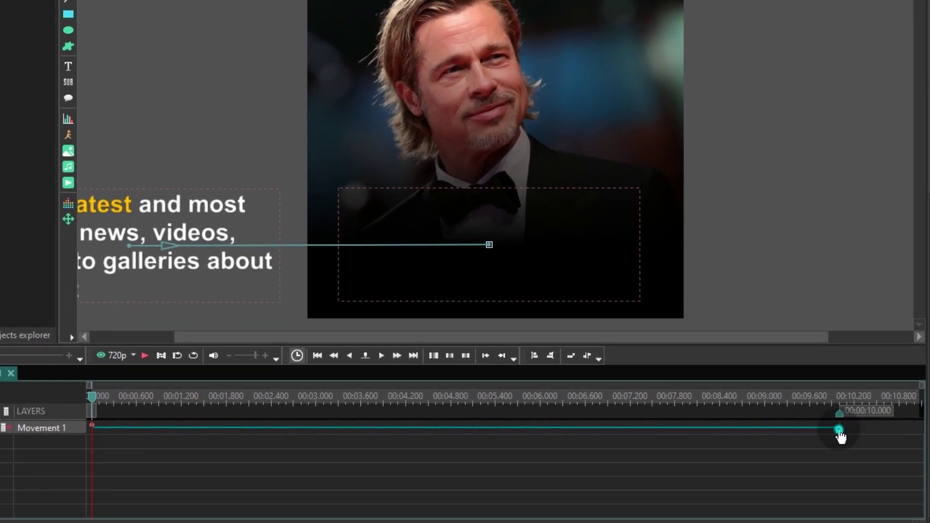
pyautogui.moveTo(841, 433)
pyautogui.mouseDown()
pyautogui.moveTo(289, 430)
pyautogui.moveTo(153, 458)
pyautogui.mouseUp()
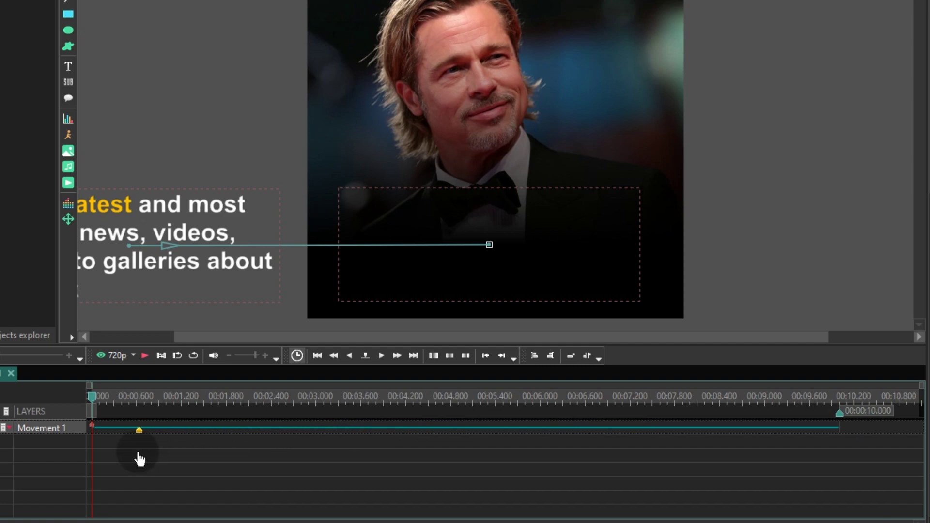